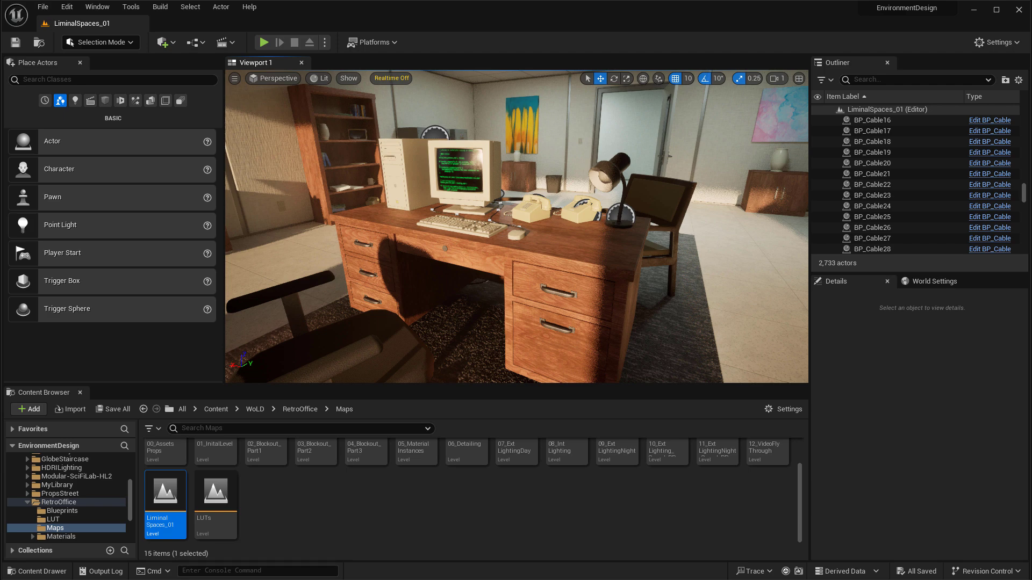
- Select the grouped desk with all the props on it in the viewport and undo the stray moves
left_click(526, 263)
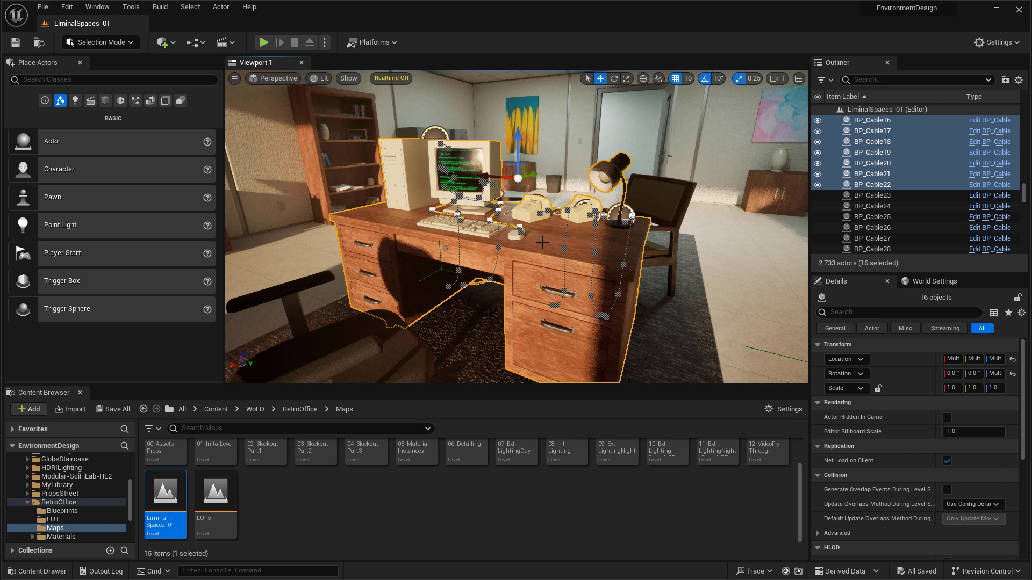
left_click(42, 7)
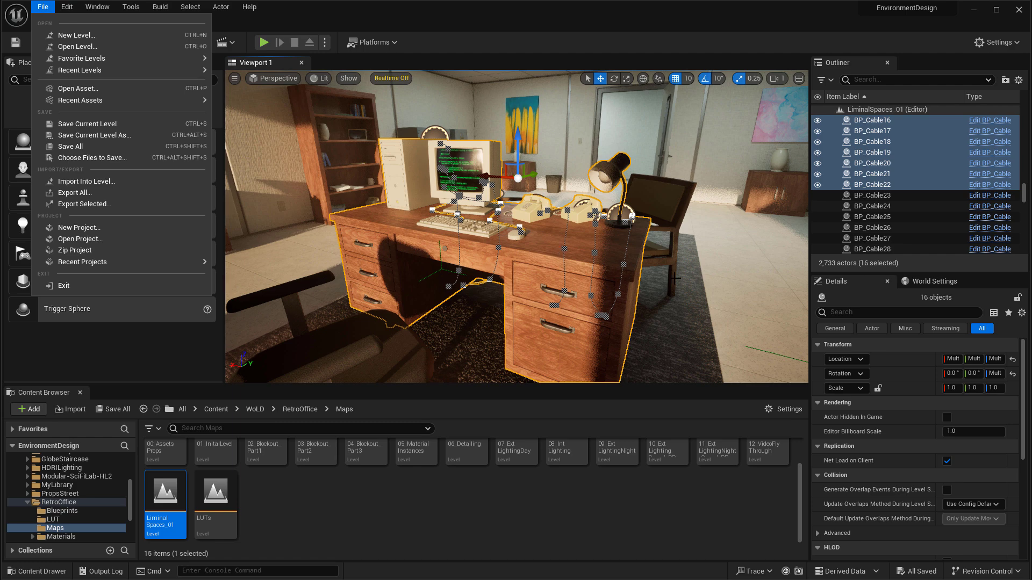
left_click(745, 277)
key("ctrl+z")
key("ctrl+z")
key("ctrl+z")
key("ctrl+z")
key("ctrl+z")
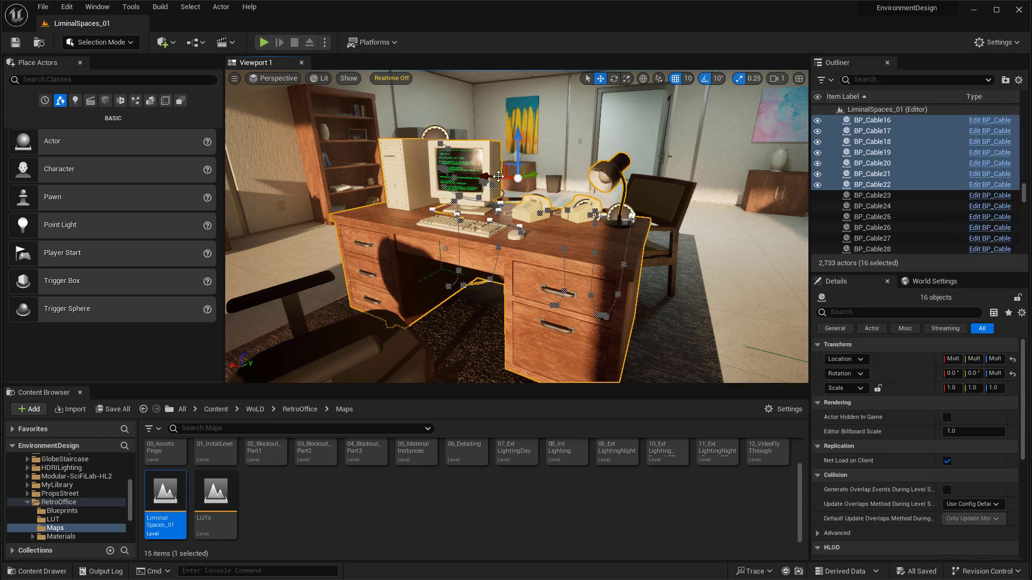
- Export the selected desk group to the Downloads/Temp folder as an FBX file named GroupedTable with the default FBX 2013 options
left_click(43, 6)
left_click(80, 204)
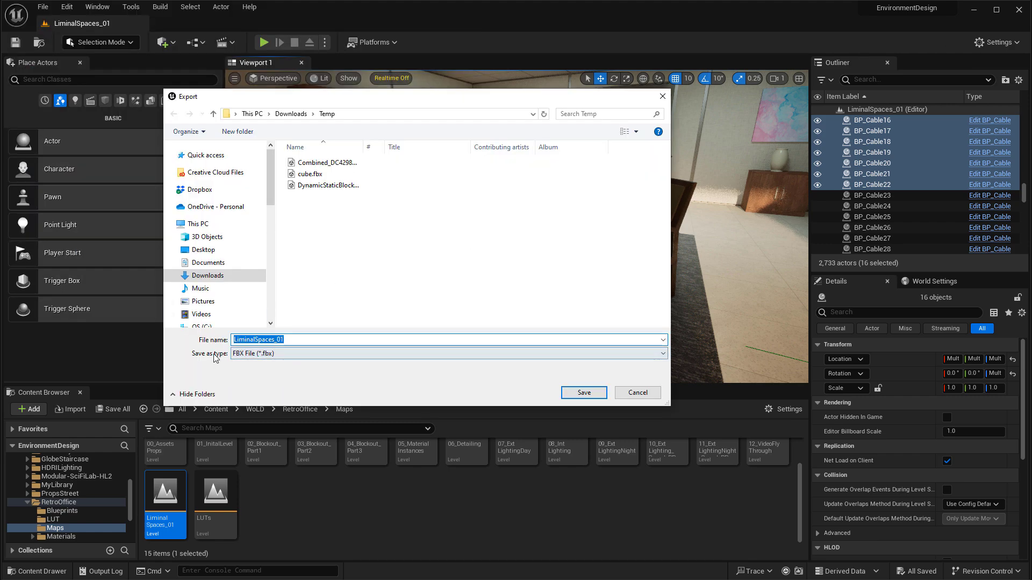
left_click(251, 359)
left_click(253, 358)
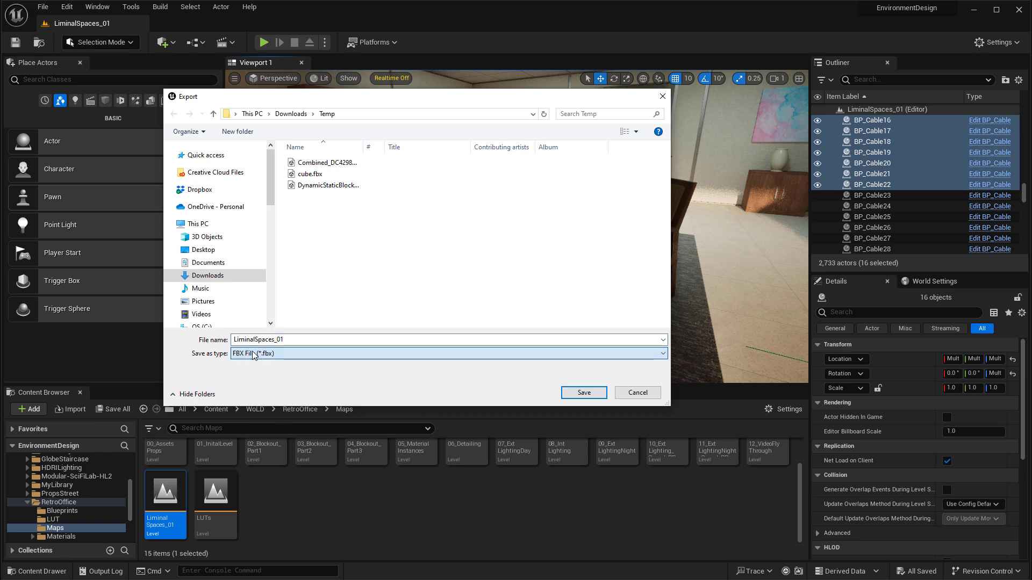
left_click_drag(301, 340, 204, 342)
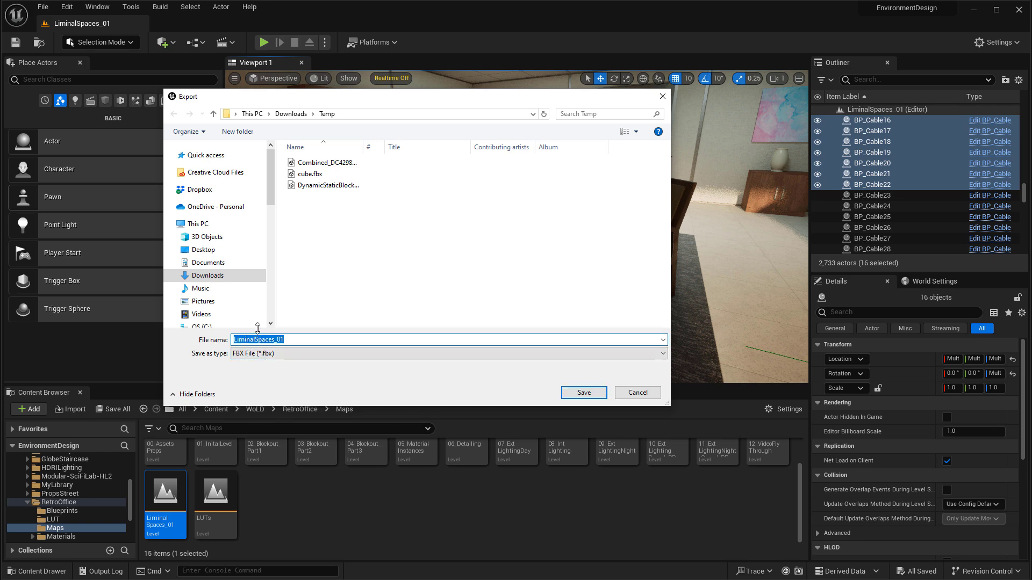
type("GroupedTable")
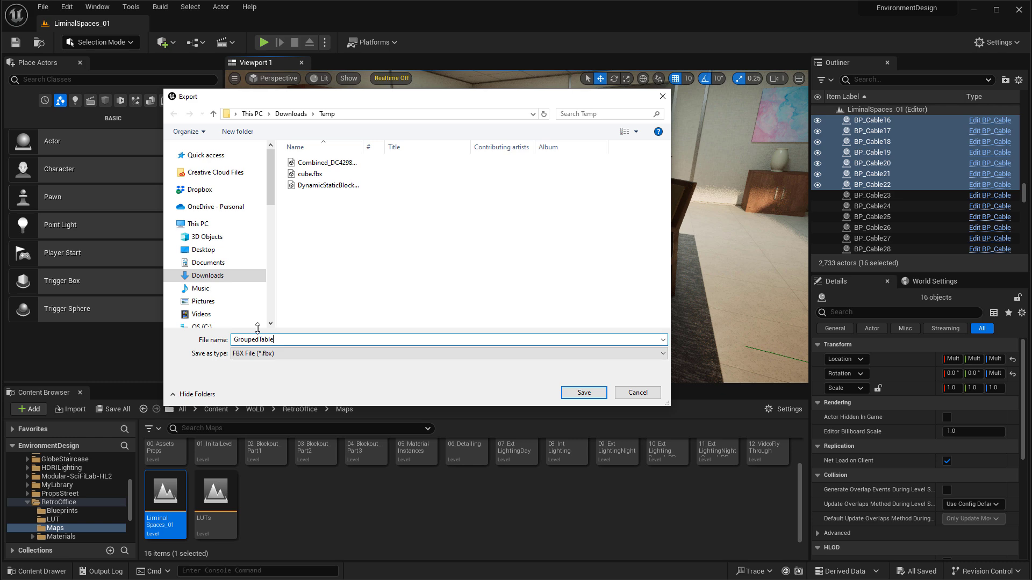
left_click(591, 394)
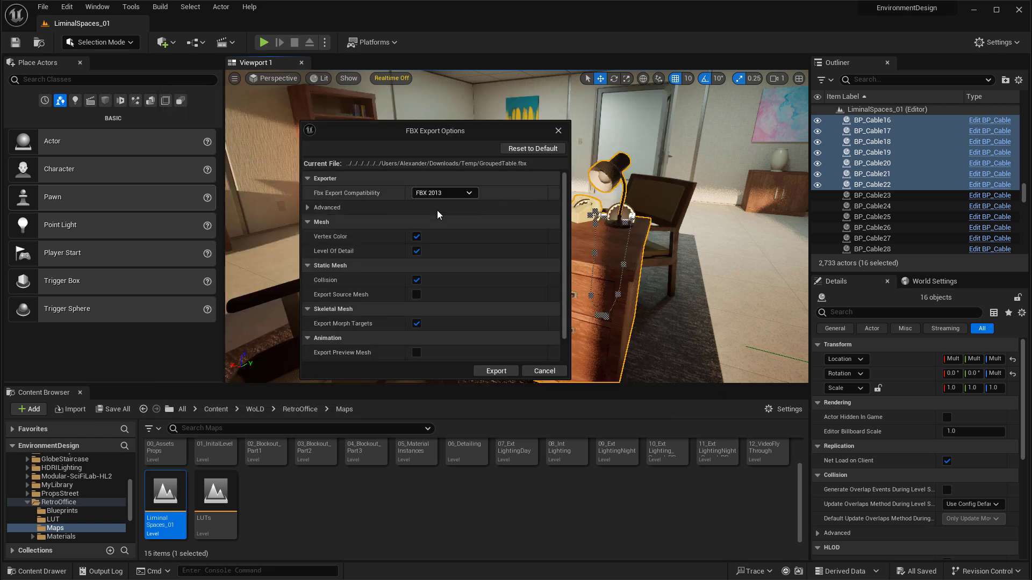
mouse_move(564, 232)
left_mouse_down()
mouse_move(560, 293)
mouse_move(565, 218)
left_mouse_up()
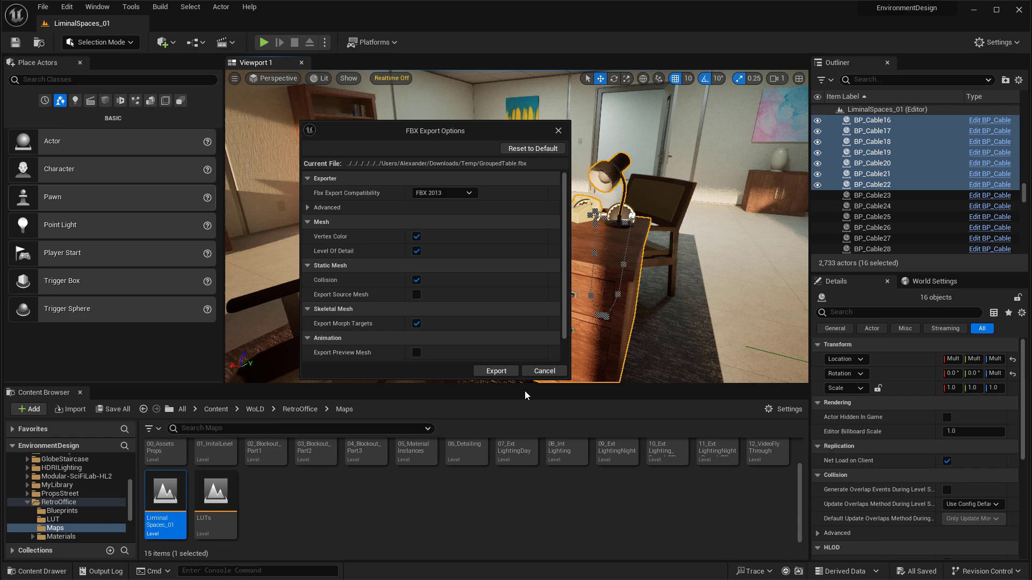
left_click(496, 373)
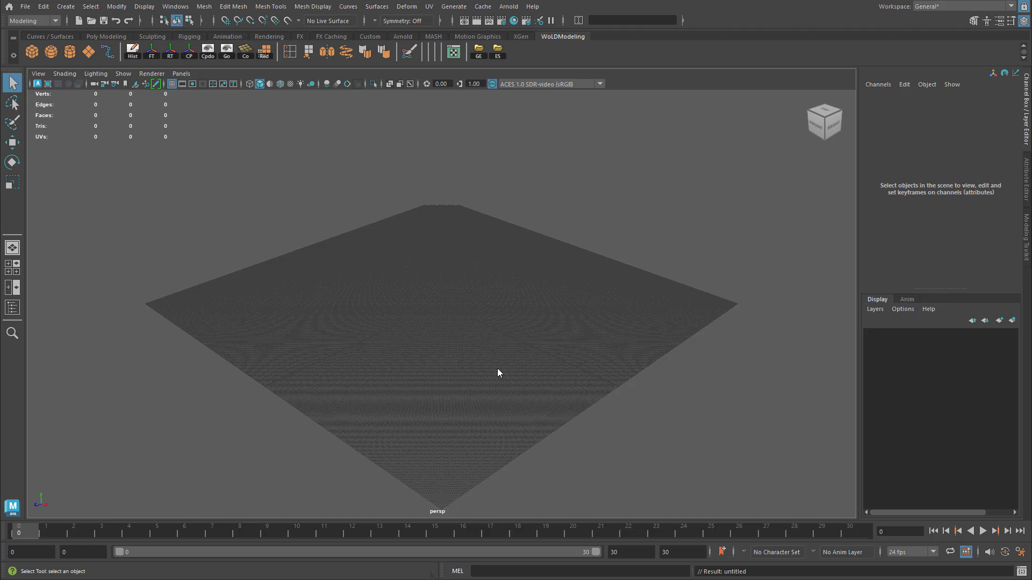
- Switch to Maya, import GroupedTable.fbx from the Temp folder and frame the desk
left_click(25, 6)
left_click(51, 127)
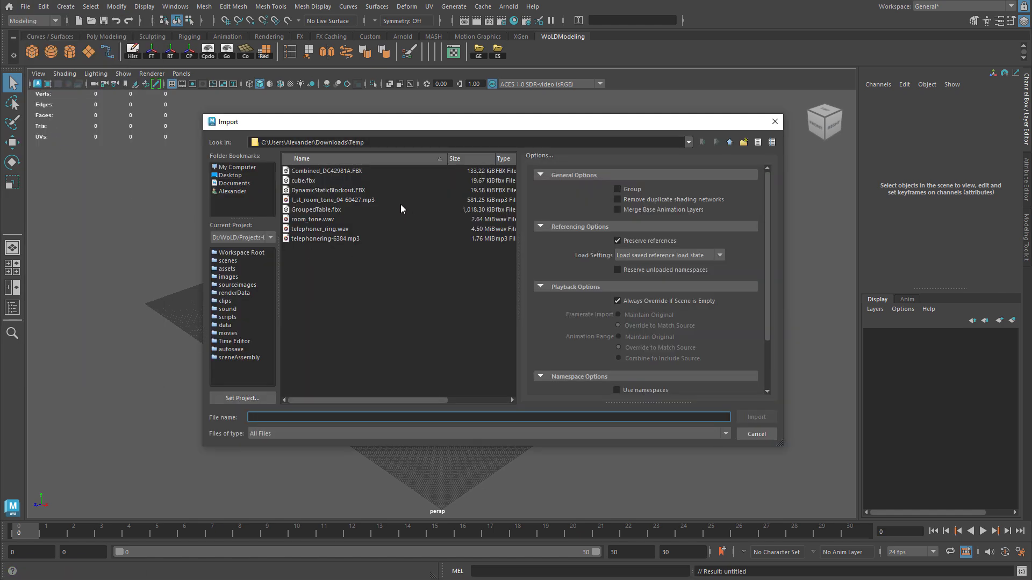
left_click(317, 212)
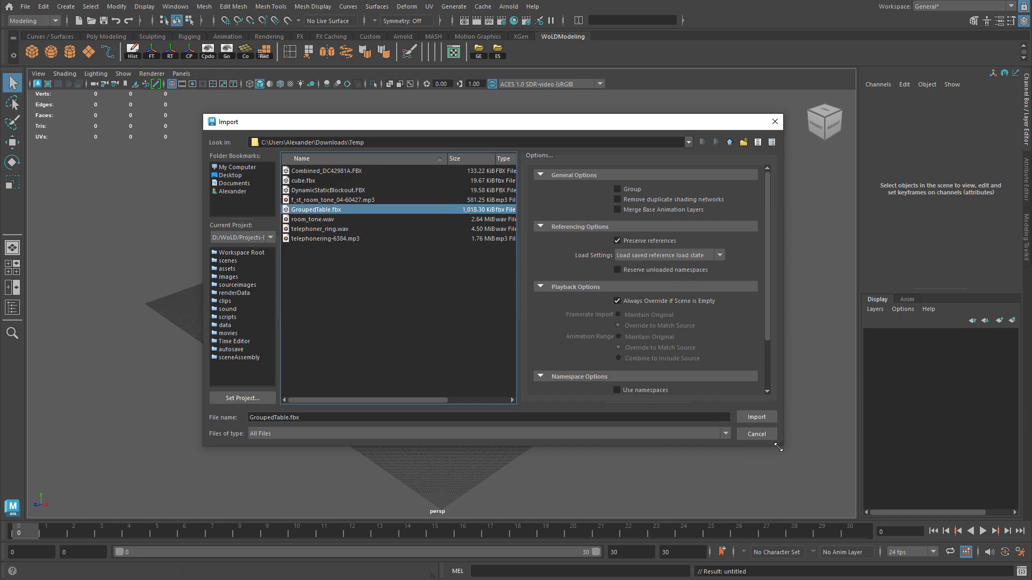
left_click(762, 417)
left_click_drag(542, 231, 614, 304)
key("f")
left_click_drag(659, 279, 505, 261, "alt")
right_click_drag(452, 209, 540, 159, "alt")
left_click(540, 159)
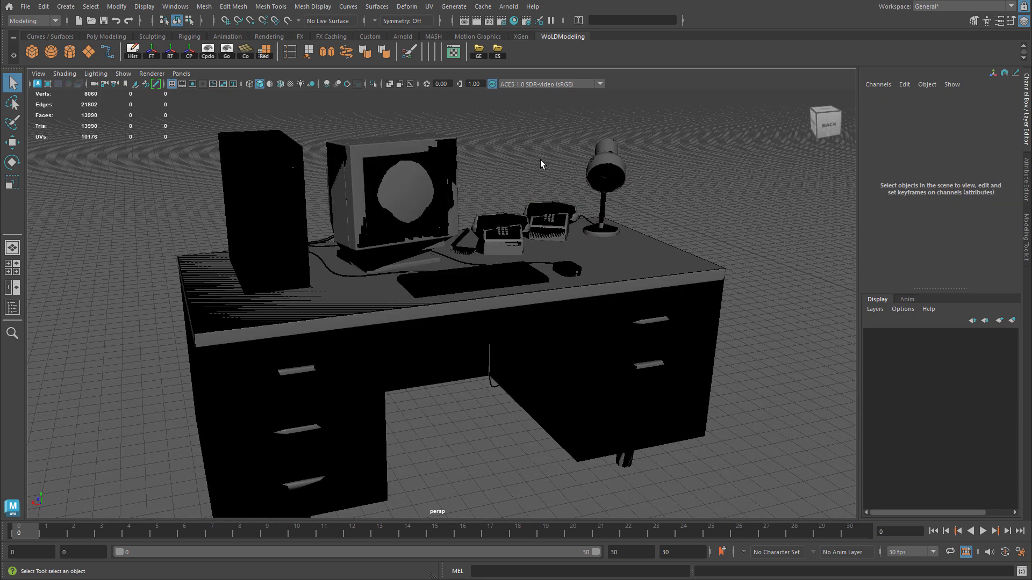
- Try moving the UCX_pc_monitor4 collision mesh aside to expose the monitor model, and undo the move
left_click(393, 183)
key("w")
middle_click_drag(434, 235, 507, 191)
left_click_drag(508, 194, 548, 199)
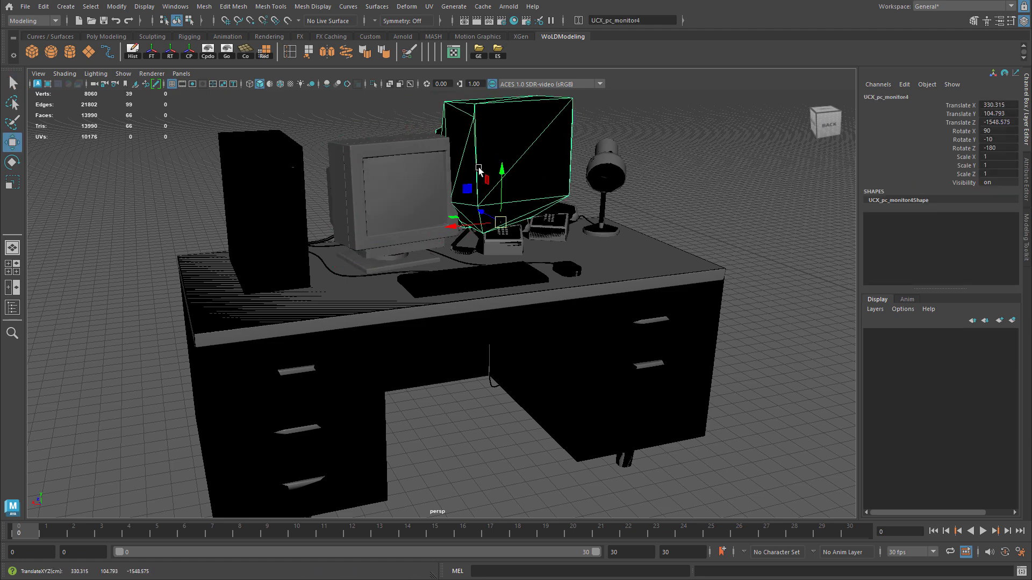
left_click(396, 179)
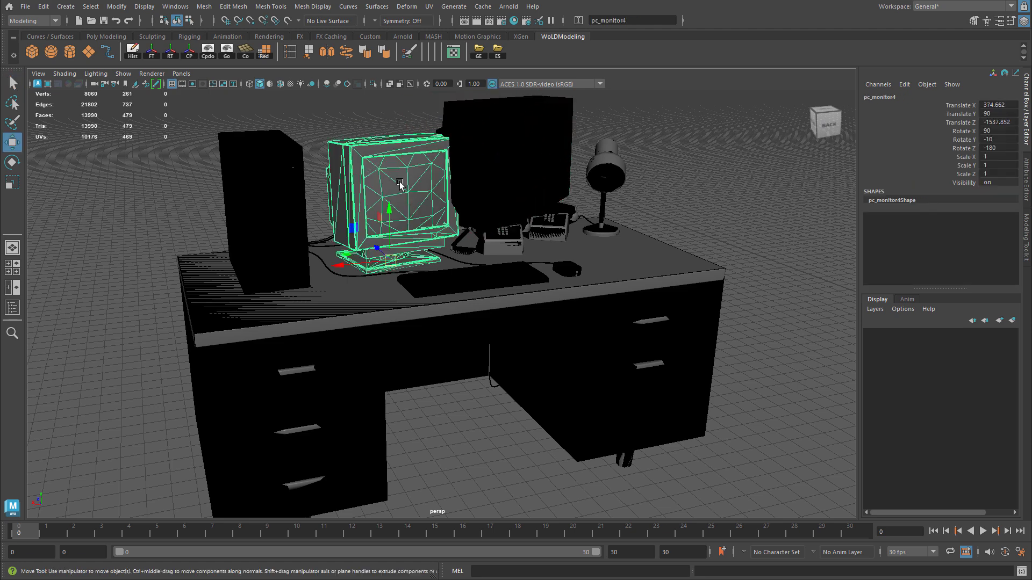
left_click(494, 150)
key("ctrl+z")
key("ctrl+z")
key("ctrl+z")
key("ctrl+z")
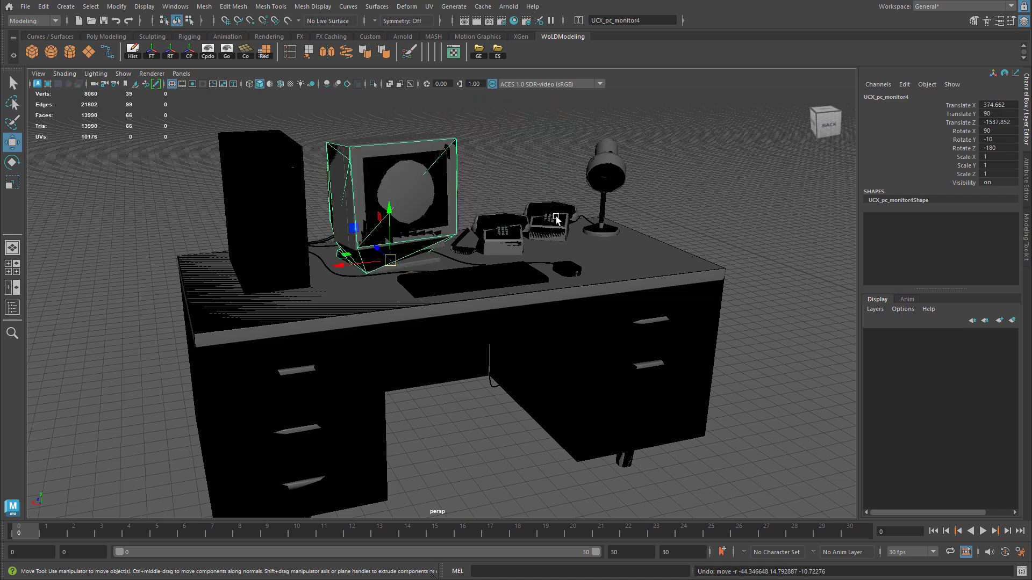
- Delete the collision mesh enclosing the desk's drawers
left_click(622, 326)
key("Delete")
left_click_drag(567, 322, 629, 322, "alt")
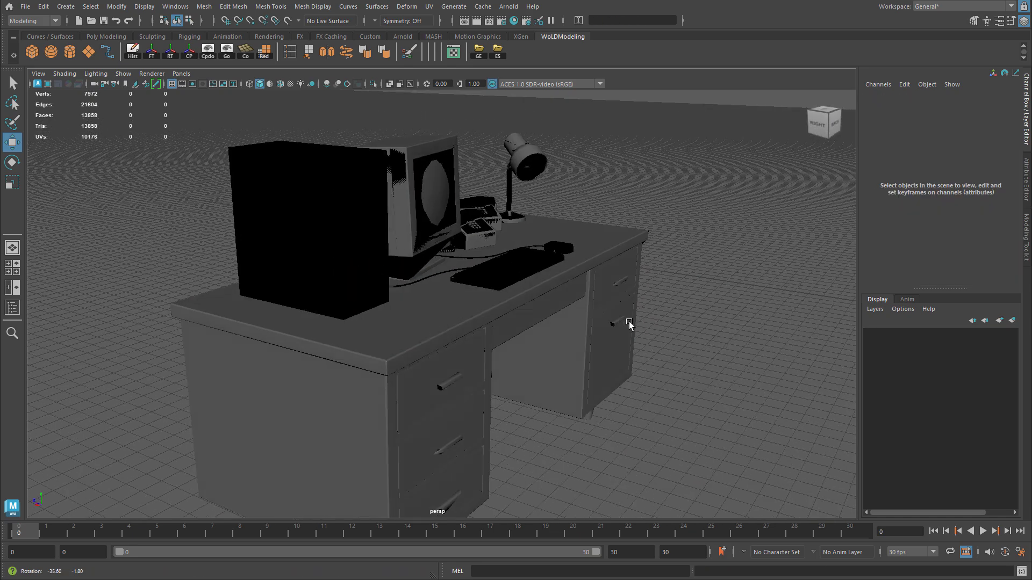
middle_click_drag(629, 322, 497, 352, "alt")
right_click_drag(316, 327, 642, 274, "alt")
middle_click_drag(558, 285, 458, 267, "alt")
left_click_drag(414, 258, 462, 265, "alt")
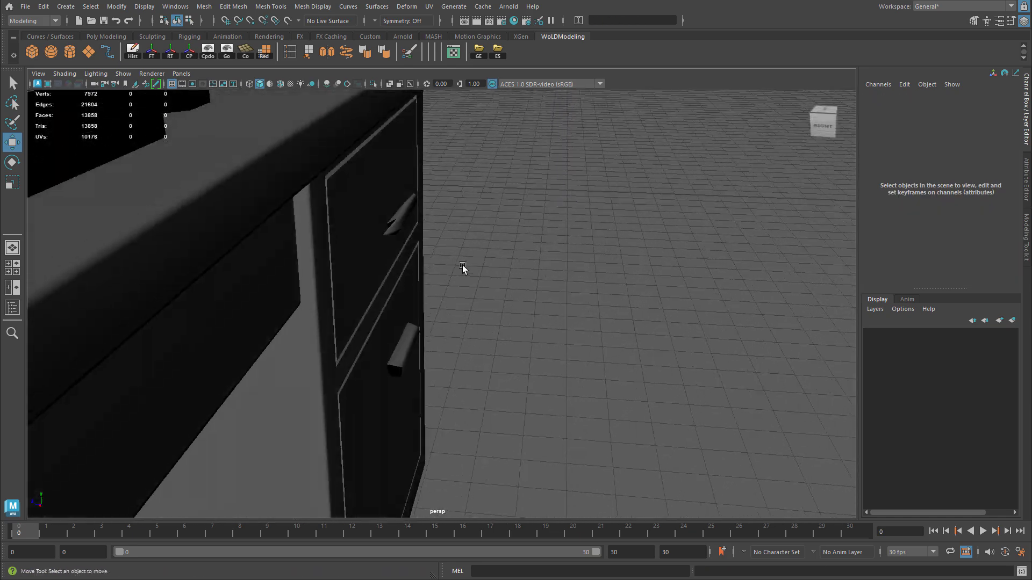
- Select the desk mesh and examine the geometry of its drawer handles and the rest of the imported model
left_click(395, 226)
right_click_drag(384, 236, 674, 306, "alt")
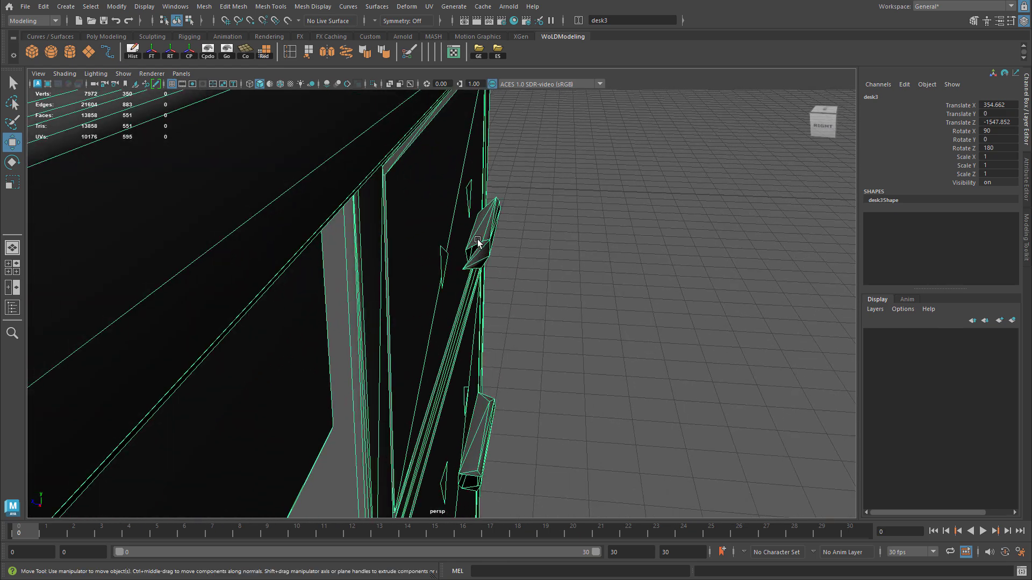
right_click_drag(591, 272, 367, 305, "alt")
left_click_drag(367, 305, 290, 242, "alt")
middle_click_drag(290, 242, 421, 274, "alt")
right_click_drag(421, 274, 315, 277, "alt")
middle_click_drag(316, 276, 467, 298, "alt")
right_click_drag(467, 298, 411, 311, "alt")
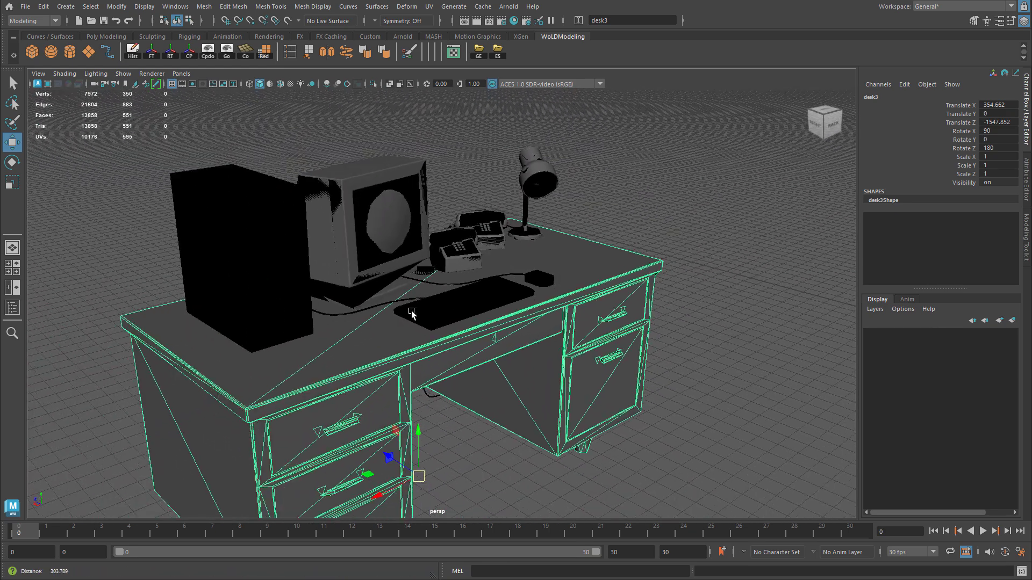
left_click_drag(411, 313, 398, 292, "alt")
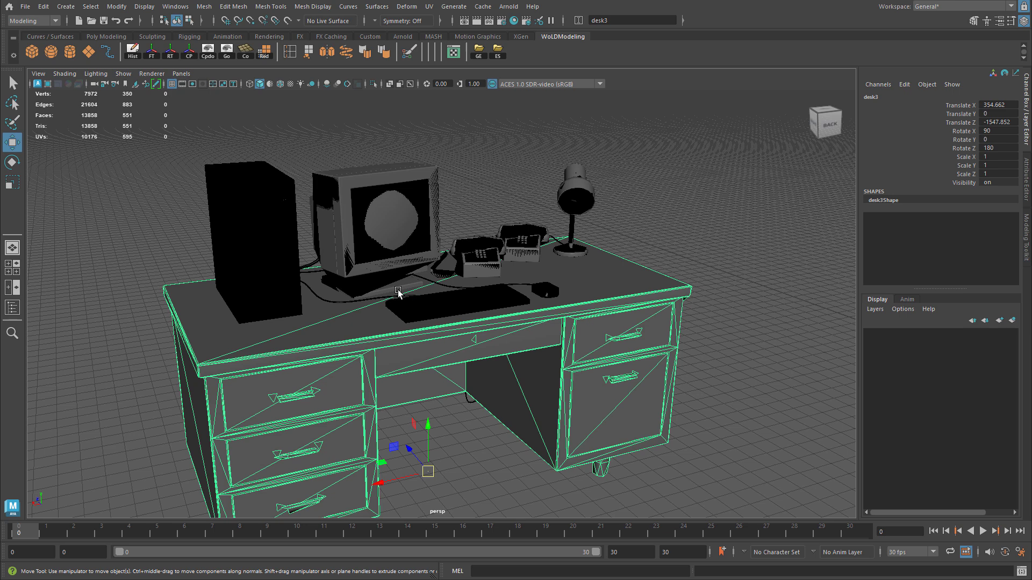
- Start a new empty scene, discarding the imported desk
left_click(25, 6)
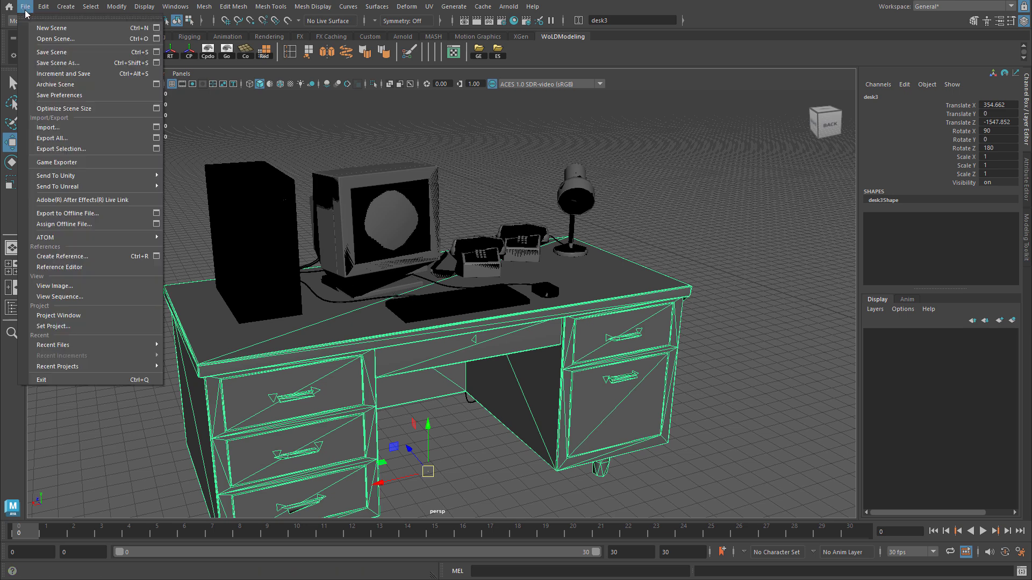
left_click(43, 32)
left_click(515, 302)
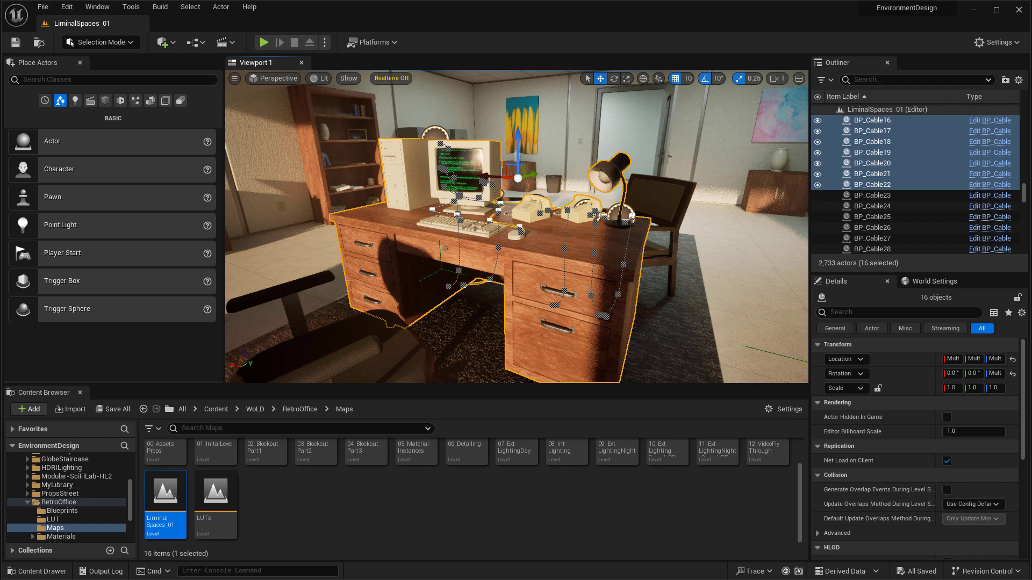
- Switch to Unreal Engine and save a new FBX export of the selected desk group as GroupedTable01.fbx in the Temp folder
left_click(42, 7)
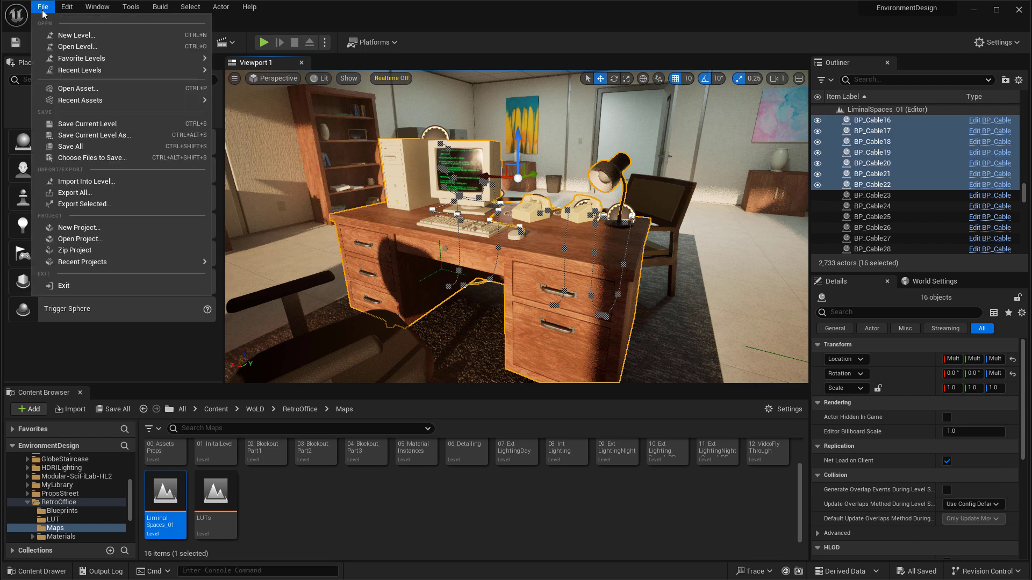
left_click(108, 204)
left_click(322, 197)
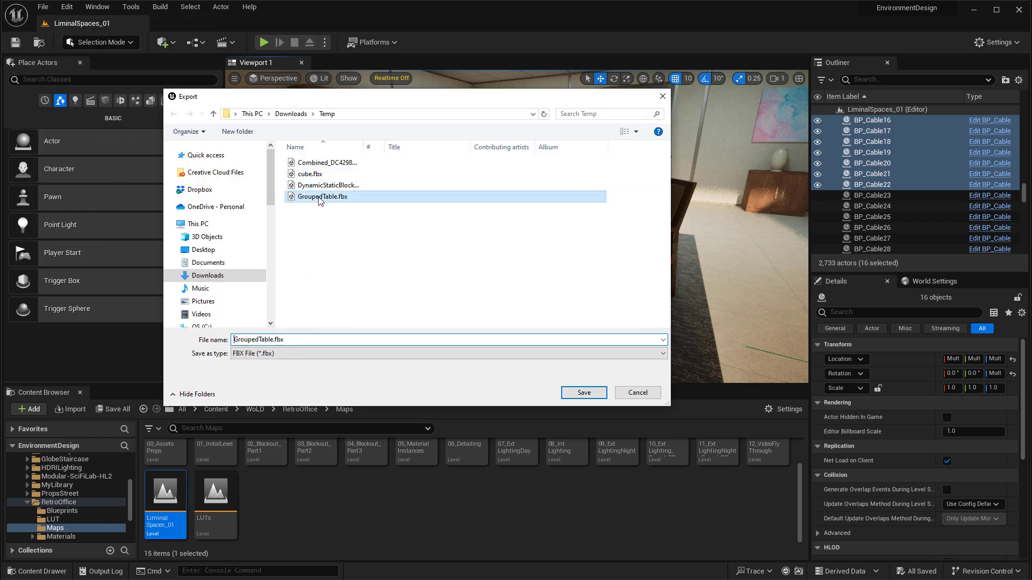
left_click(273, 340)
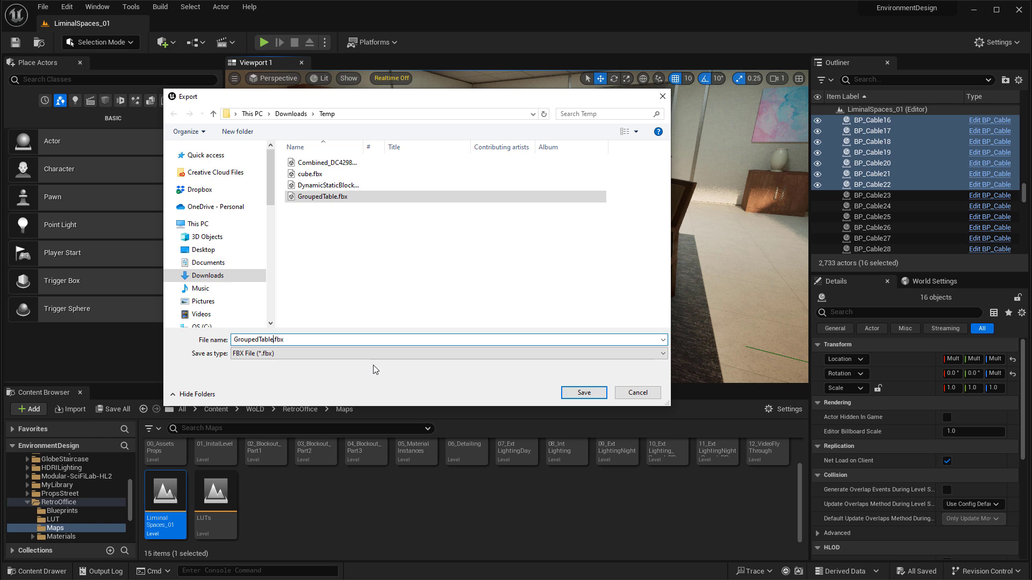
type("01")
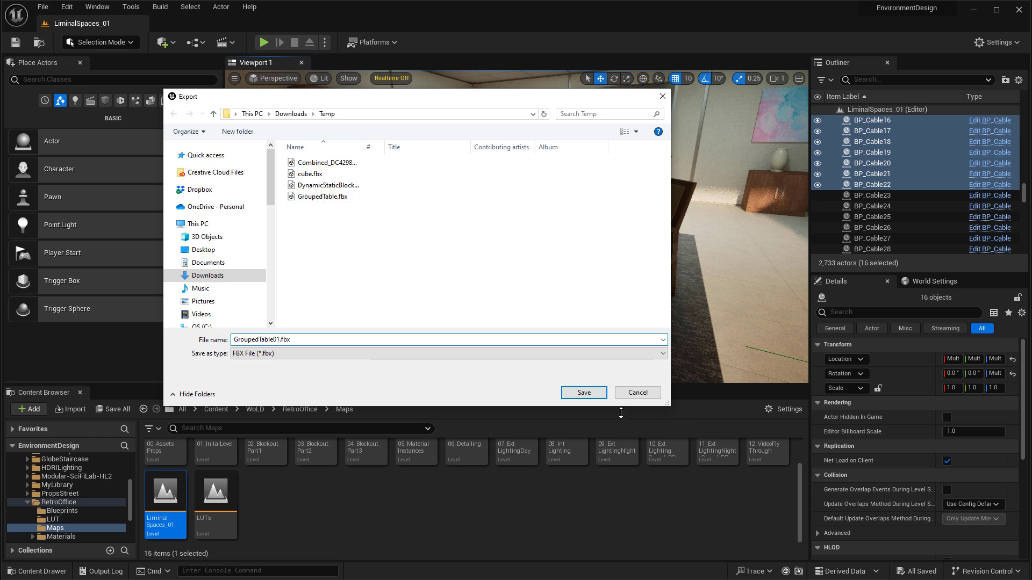
left_click(583, 395)
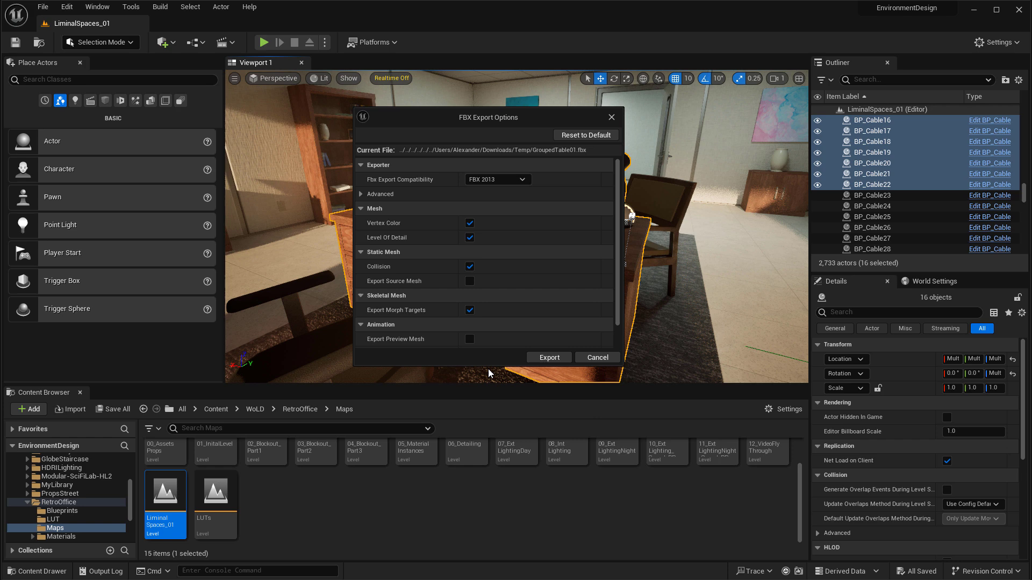
- Enable Export Source Mesh for static meshes in the FBX export options and run the export
left_click_drag(489, 366, 493, 404)
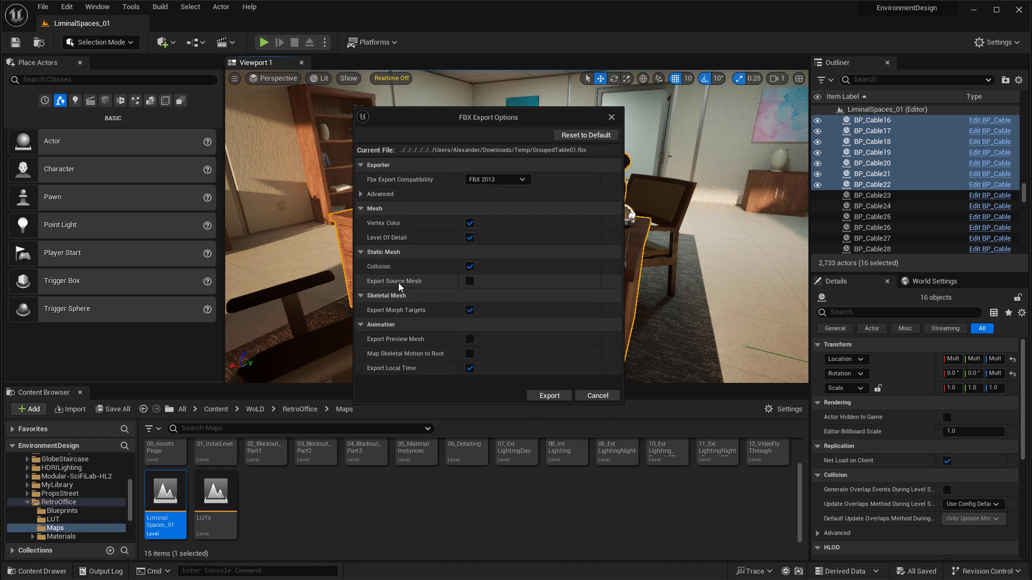
left_click(469, 281)
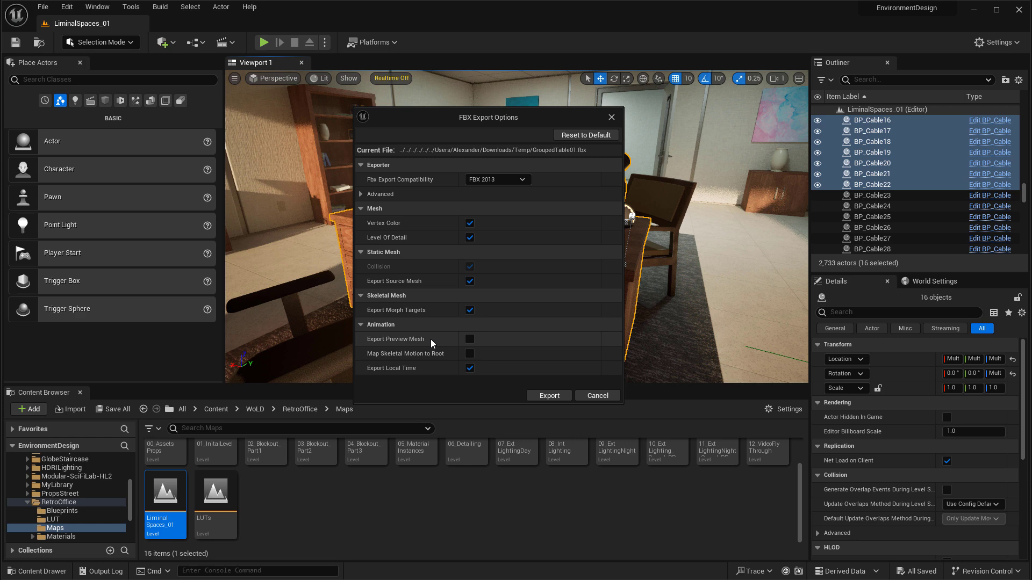
mouse_move(378, 282)
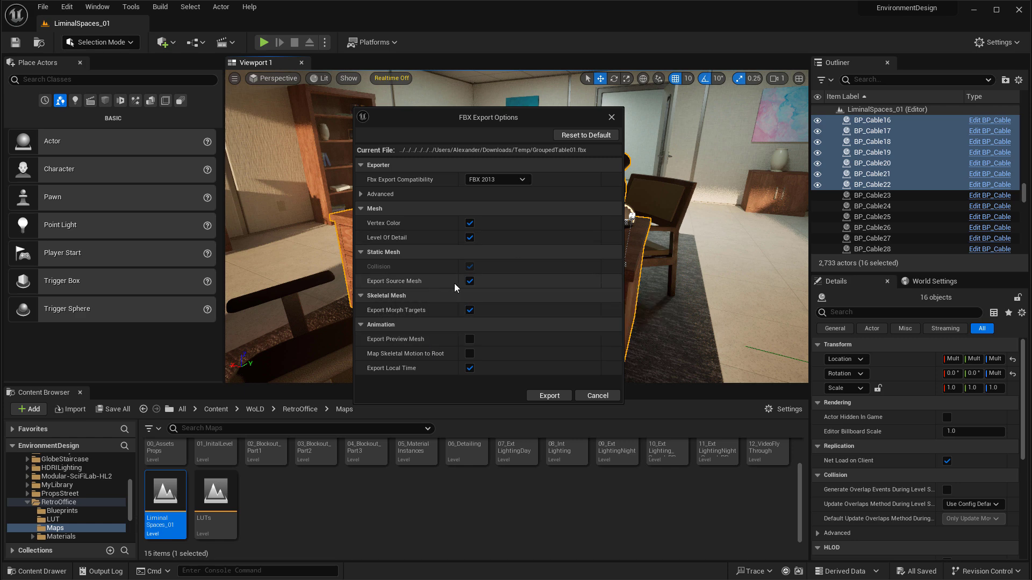
left_click(549, 396)
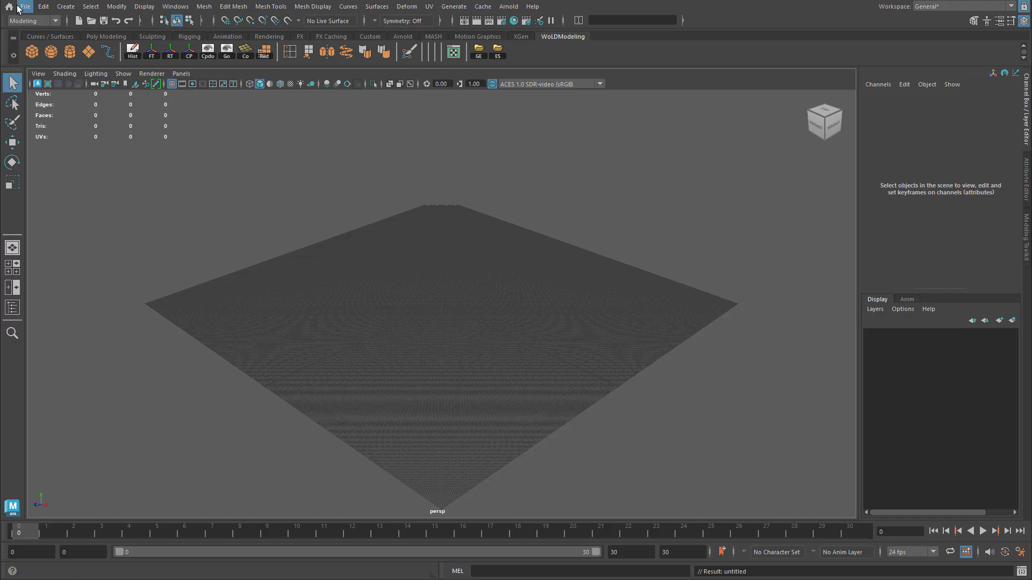
- Switch to Maya, import GroupedTable01.fbx from the Temp folder and bring the desk into view
left_click(26, 6)
left_click(57, 128)
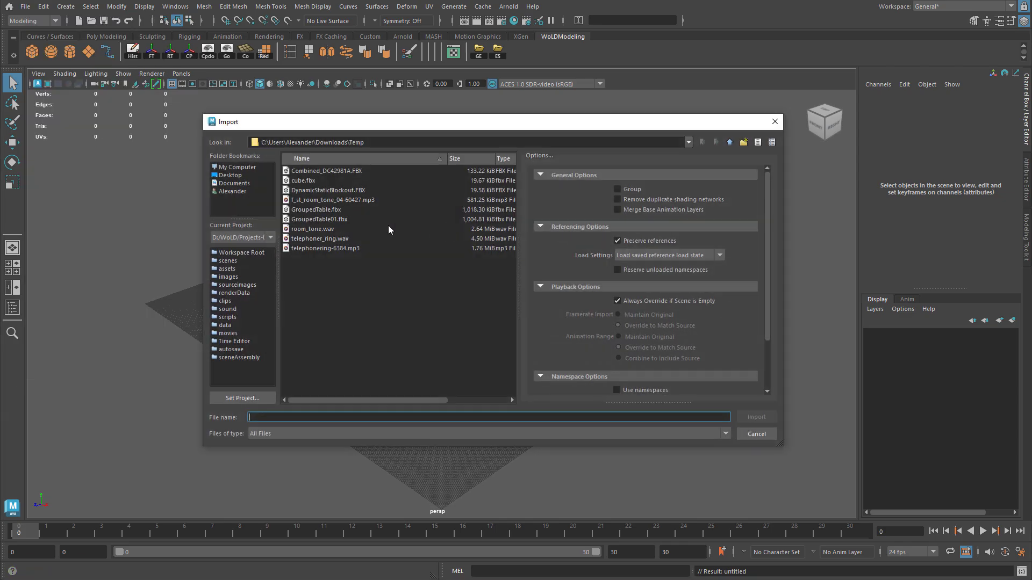
left_click(334, 218)
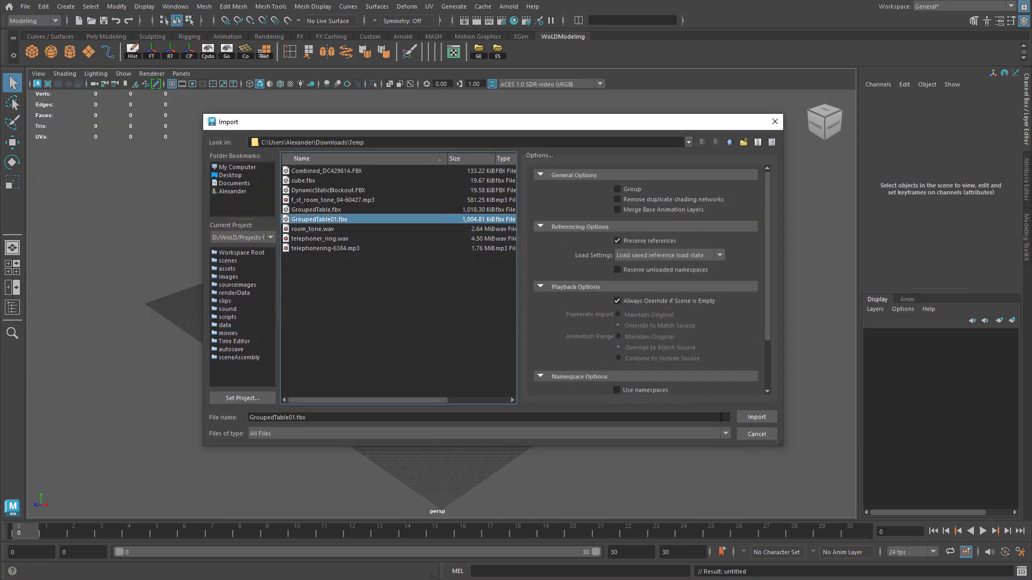
left_click(756, 417)
left_click_drag(501, 275, 376, 282, "alt")
scroll(403, 218, "up", 3)
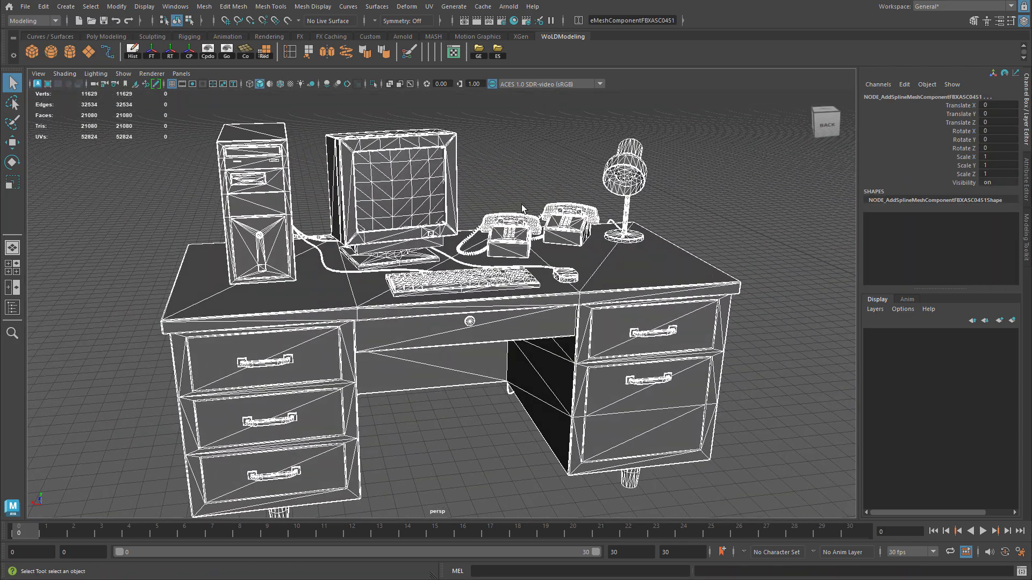
- Clear the selection, inspect the keyboard and drawer handles up close, and select the desk to examine its wireframe
left_click(483, 177)
middle_click_drag(585, 320, 398, 276, "alt")
left_click_drag(397, 275, 668, 300, "alt")
scroll(668, 299, "up", 5)
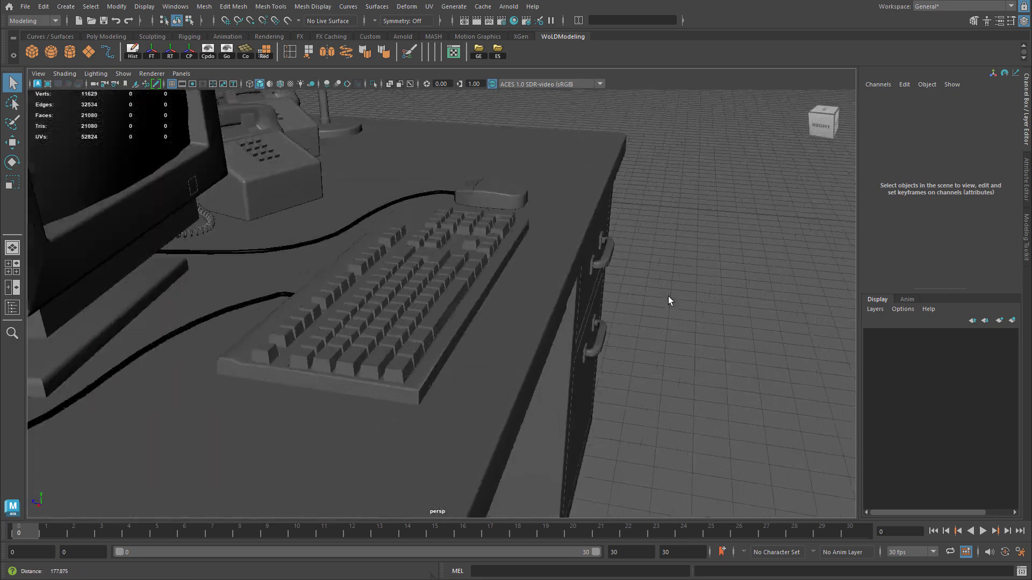
middle_click_drag(668, 299, 622, 285, "alt")
scroll(621, 285, "up", 3)
left_click(450, 189)
key("w")
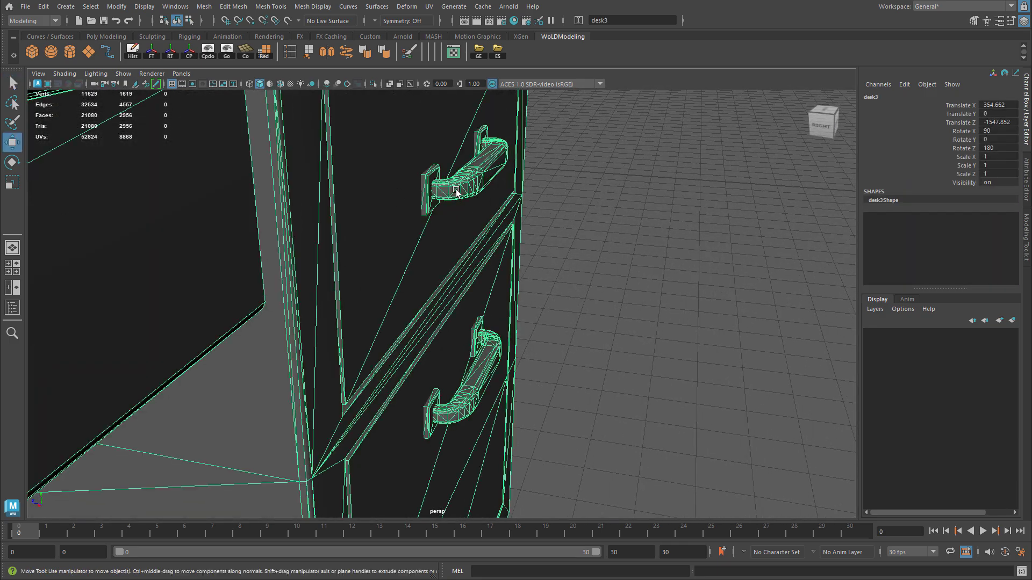
left_click_drag(454, 191, 430, 315, "alt")
scroll(431, 315, "down", 4)
middle_click_drag(430, 315, 500, 375, "alt")
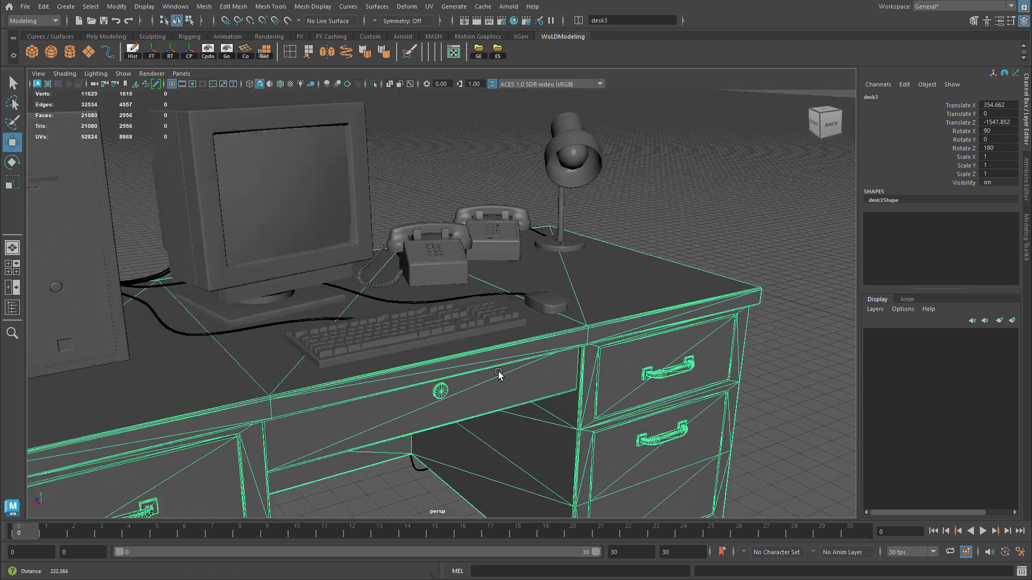
- Select the monitor, desk lamp and desk individually to check that the imported props are separate meshes
left_click_drag(500, 375, 366, 361, "alt")
middle_click_drag(366, 361, 388, 366, "alt")
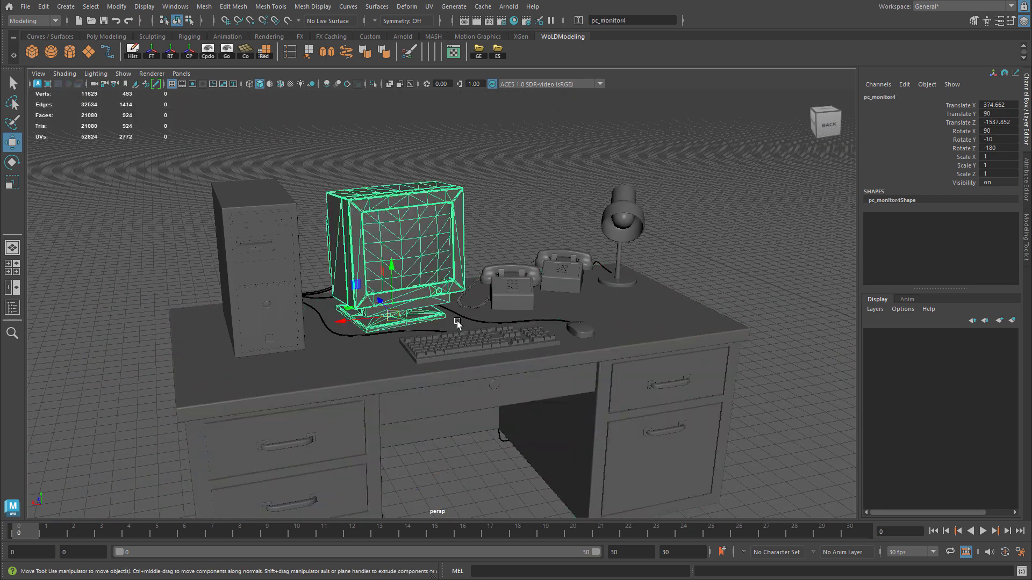
middle_click_drag(456, 322, 486, 265, "alt")
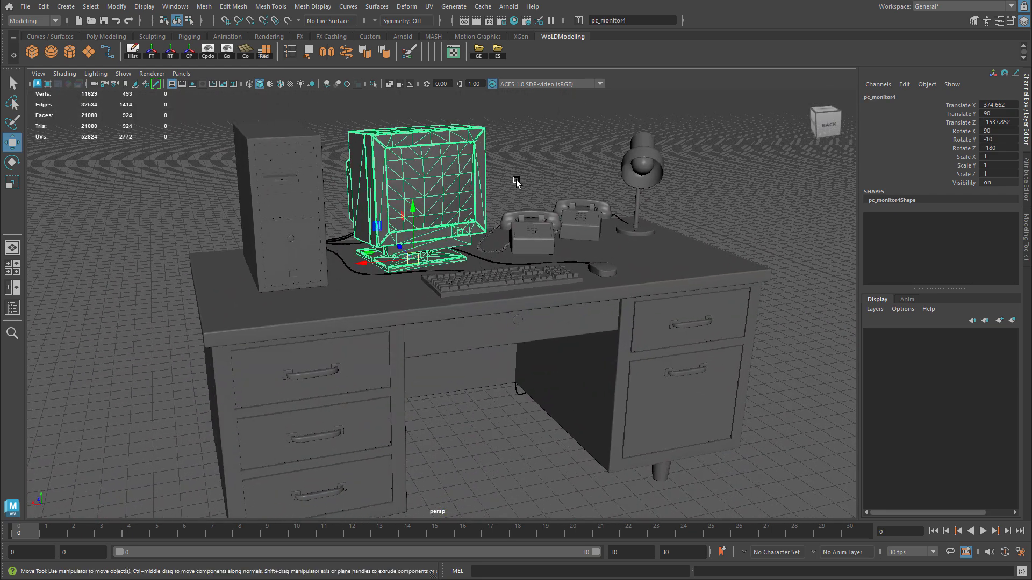
left_click(561, 148)
left_click(632, 167)
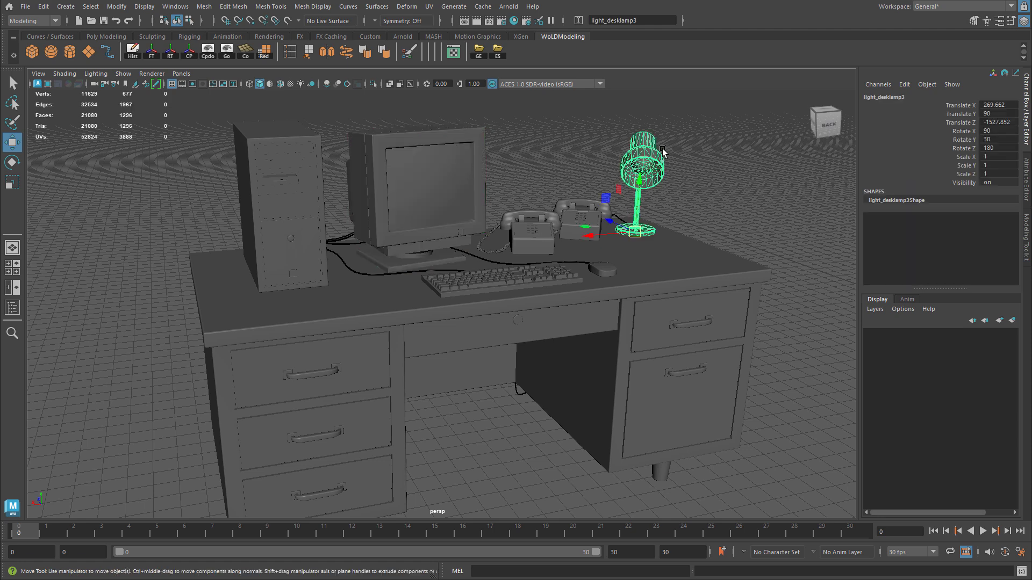
left_click(675, 287)
left_click(420, 223)
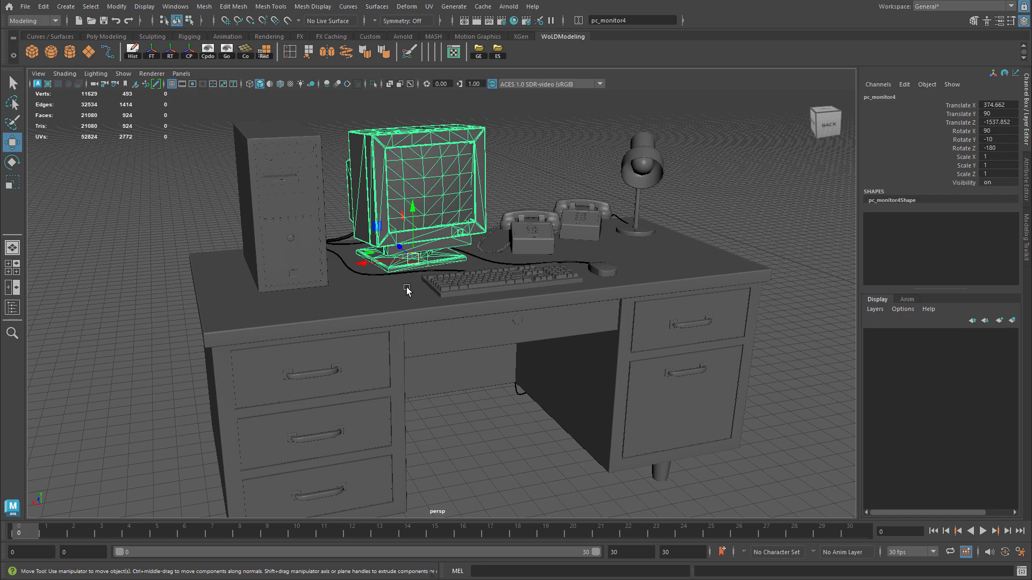
- View the desk from behind and select a segment of the thick cable curving between the monitor and PC tower
left_click_drag(407, 290, 557, 280, "alt")
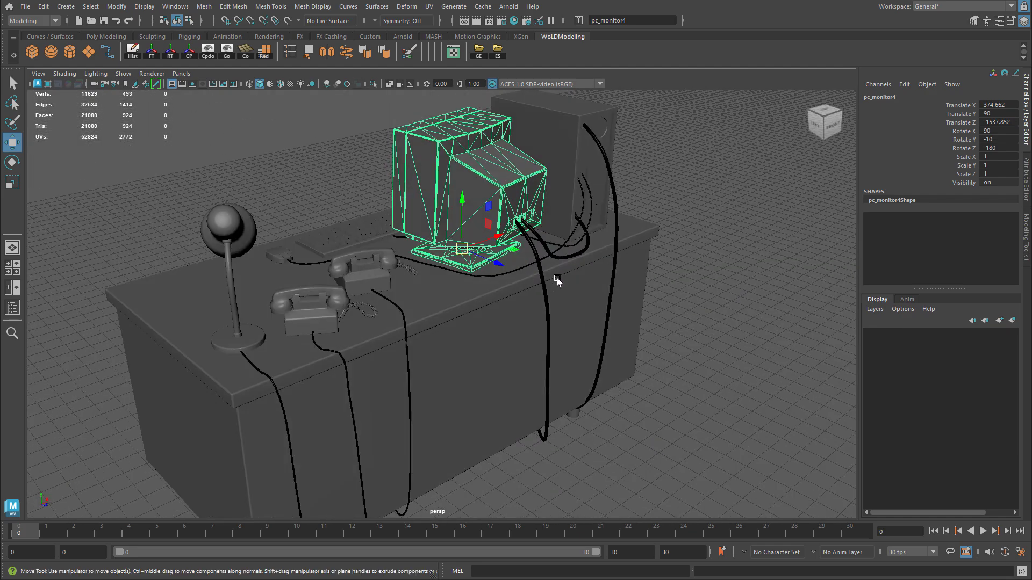
scroll(558, 280, "up", 10)
left_click(536, 307)
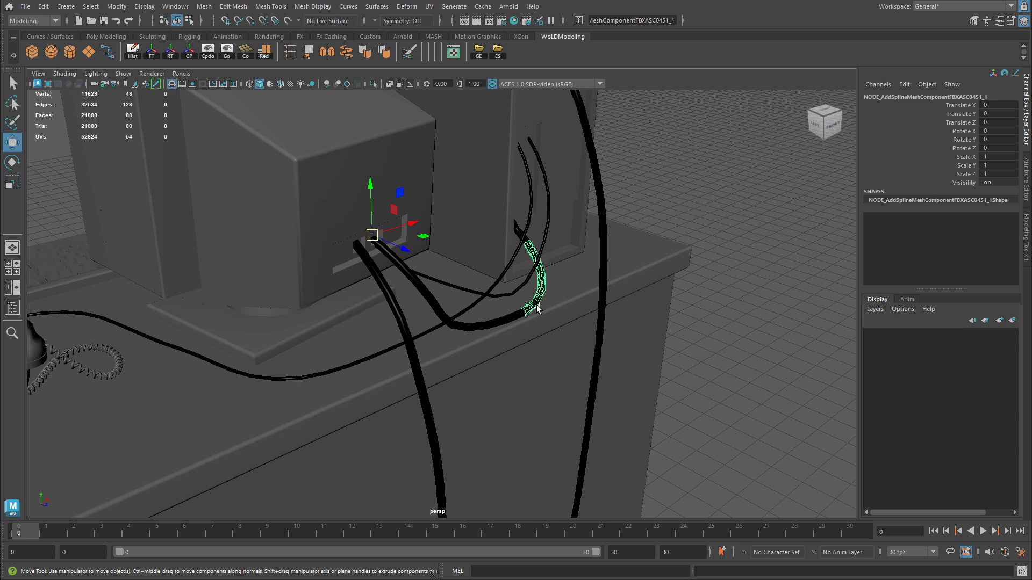
- Select successive segments down the cable hanging from the PC tower to examine how the spline mesh is divided
left_click(596, 164)
left_click_drag(611, 256, 526, 121, "alt")
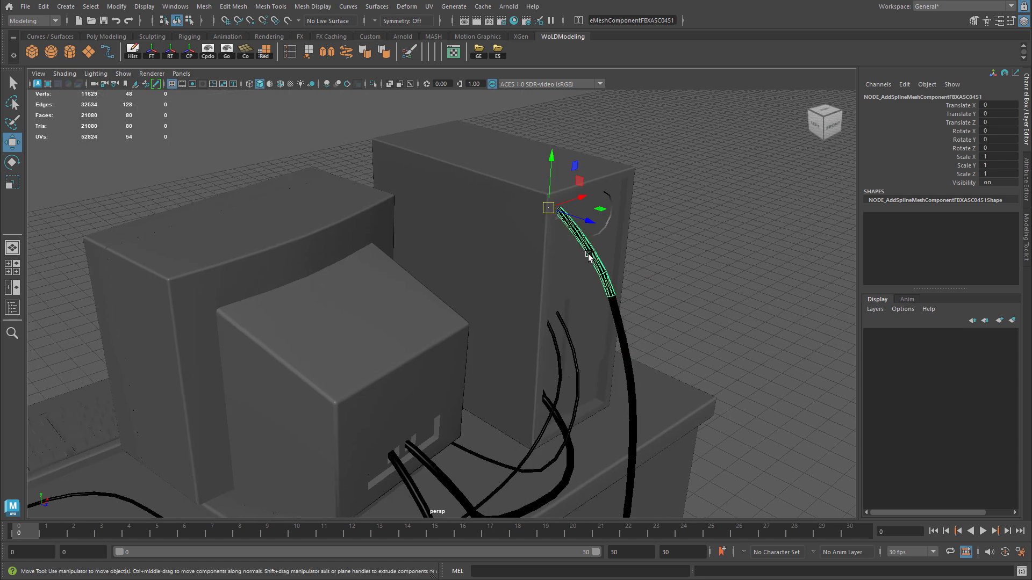
middle_click_drag(648, 376, 617, 279, "alt")
middle_click_drag(670, 374, 647, 301, "alt")
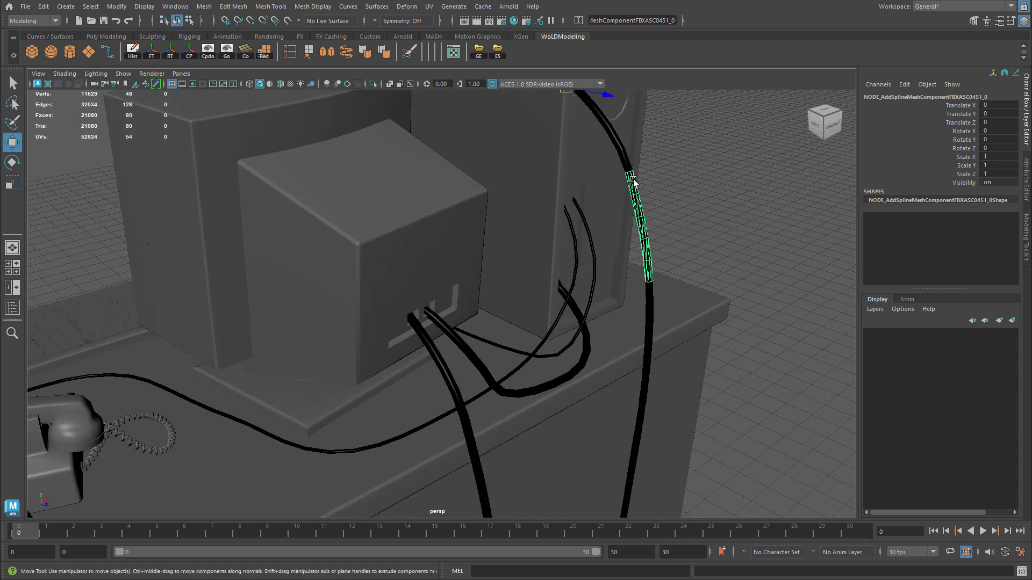
left_click(648, 319)
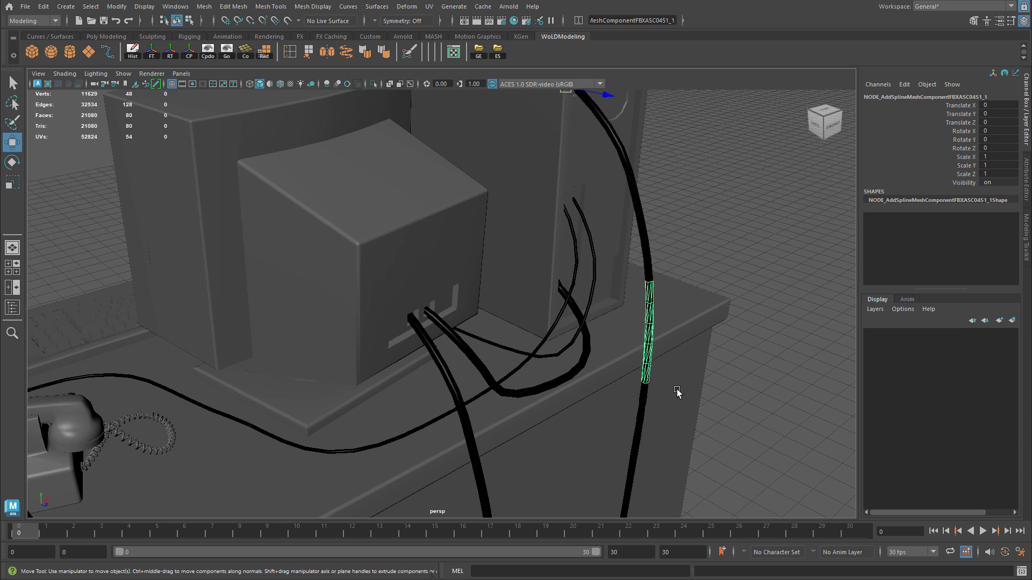
middle_click_drag(679, 391, 695, 327, "alt")
left_click(666, 343)
middle_click_drag(701, 388, 717, 335, "alt")
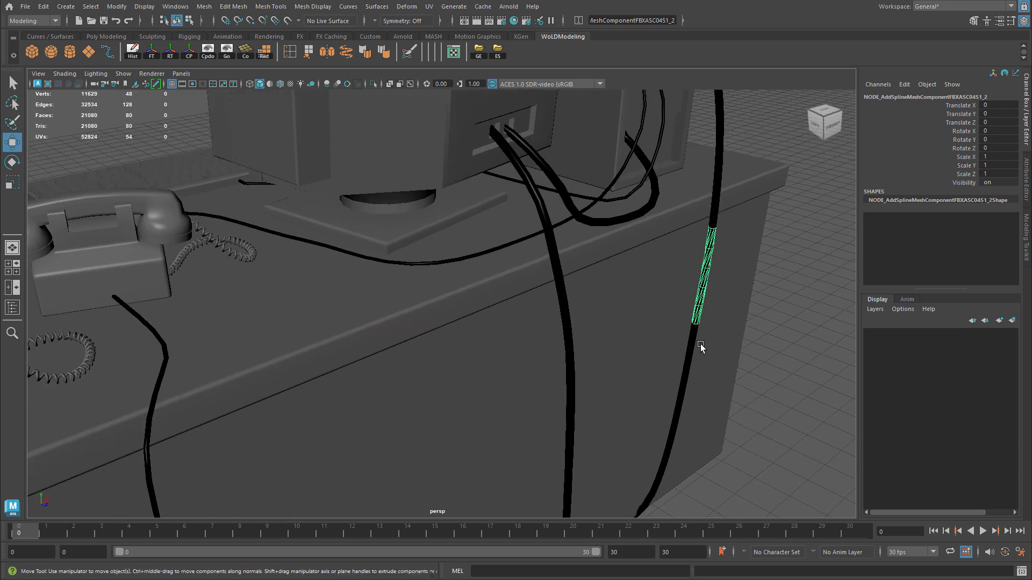
left_click(693, 345)
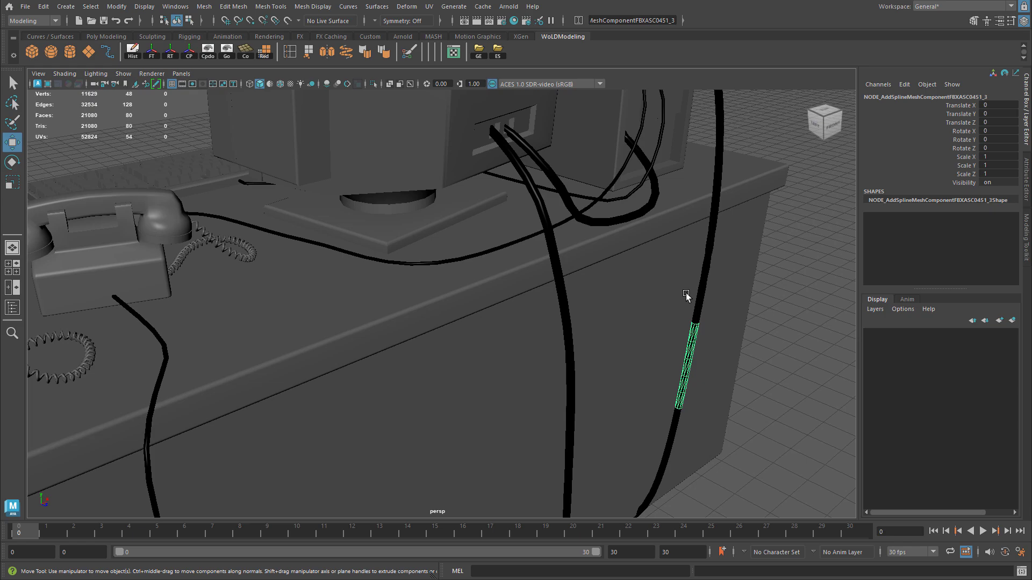
- Select the phone nearest the lamp, return to the front of the desk and select the desk mesh
left_click_drag(774, 273, 616, 301, "alt")
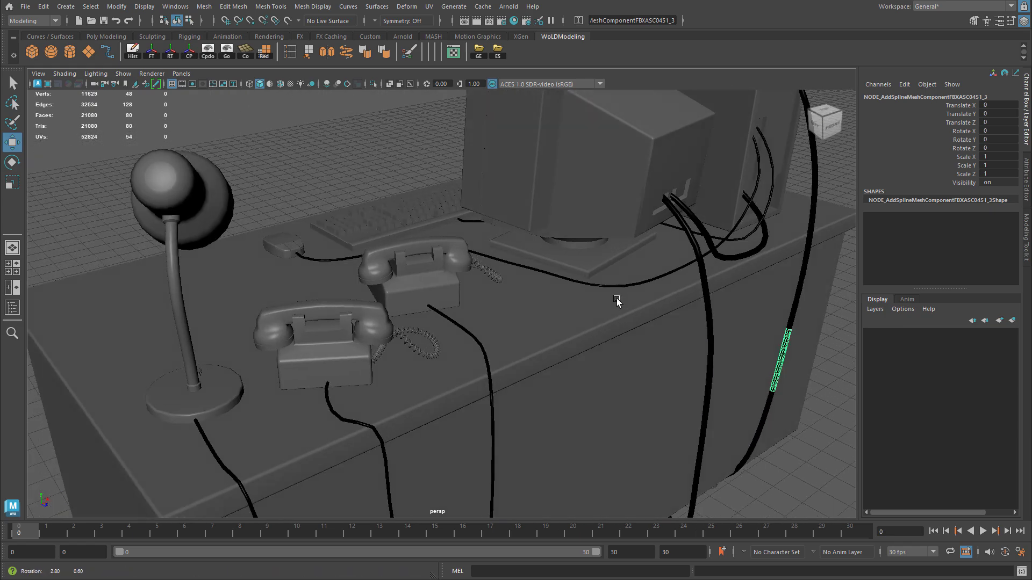
left_click(370, 324)
left_click_drag(545, 361, 639, 419, "alt")
right_click_drag(640, 419, 536, 379, "alt")
left_click_drag(536, 379, 556, 376, "alt")
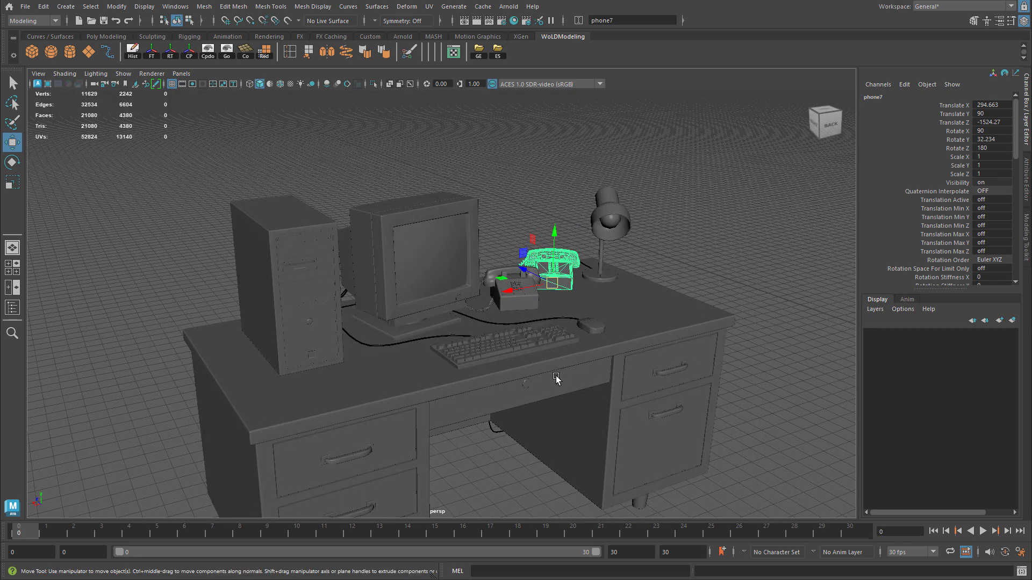
left_click(524, 388)
left_click_drag(524, 388, 645, 361, "alt")
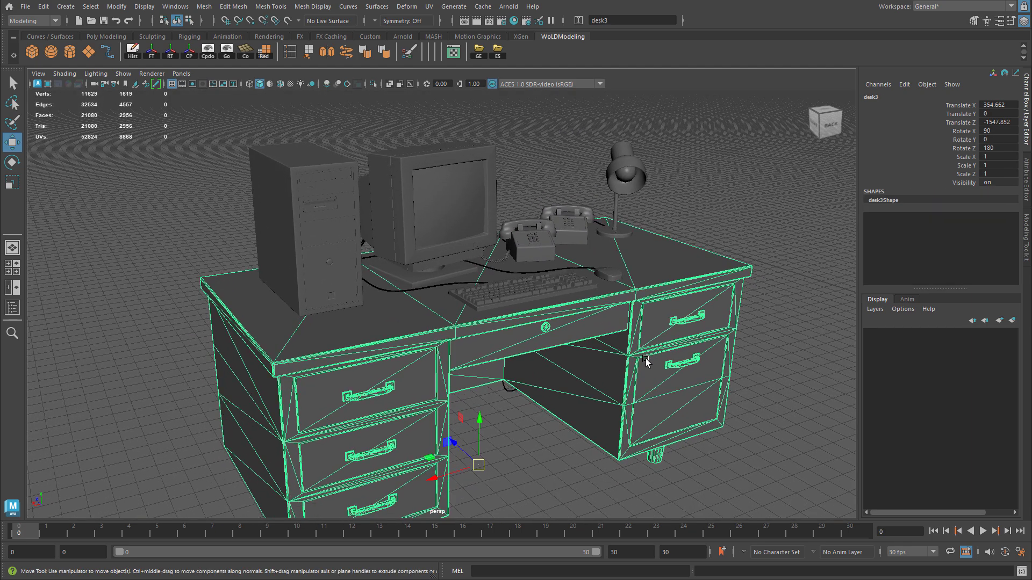